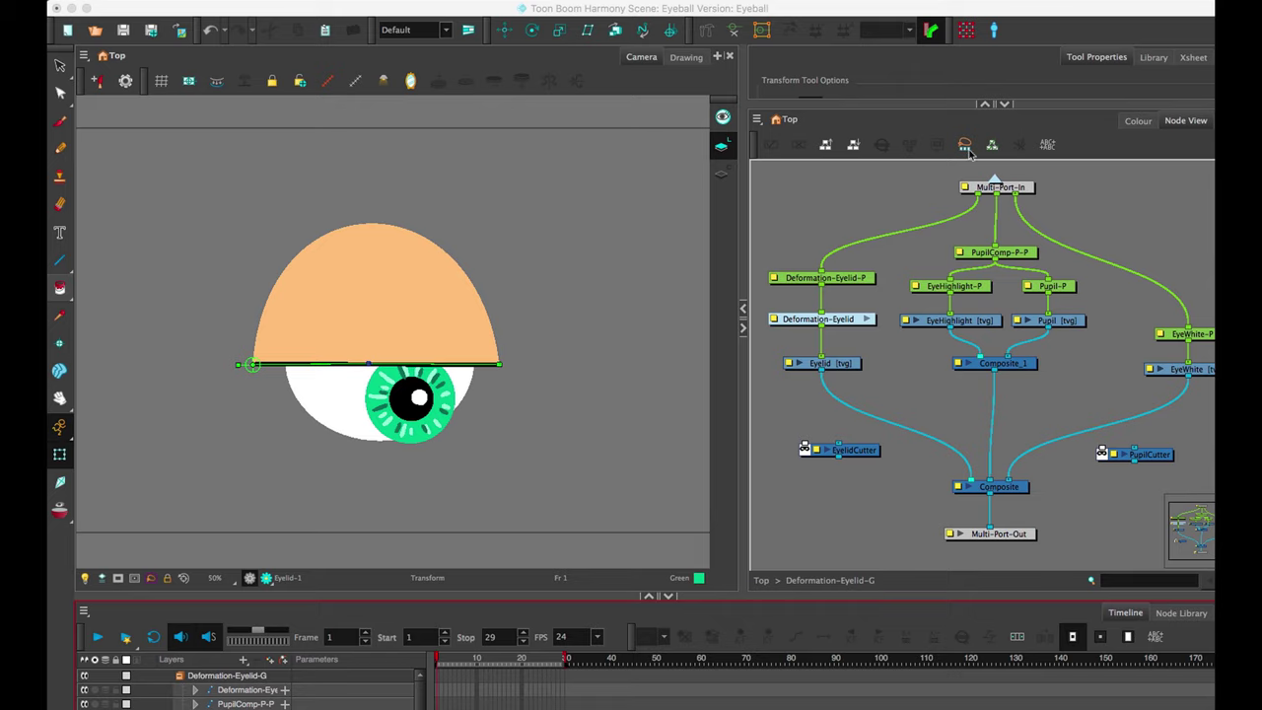
Step: From the top level, enter the Deformation-Eyelid-G group and select Deformation-Eyelid-P
{"action": "key", "text": "ctrl+shift+Return"}
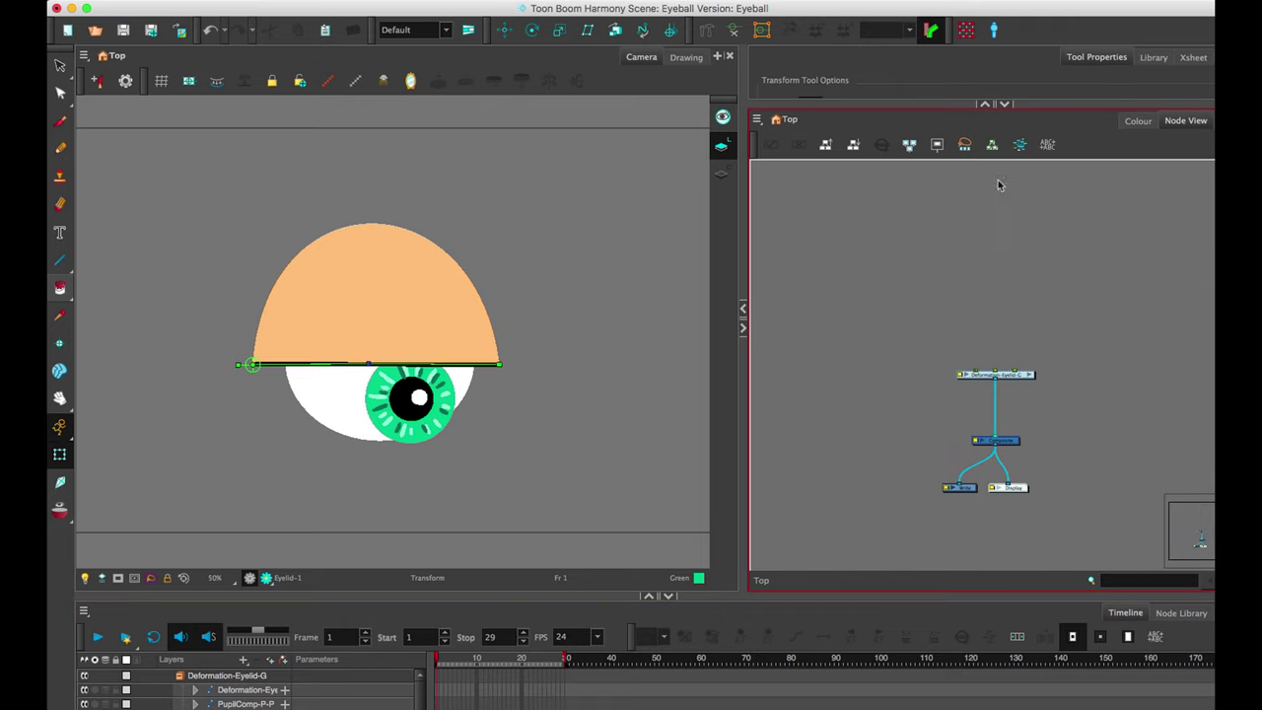
{"action": "left_click", "coordinate": [1031, 377]}
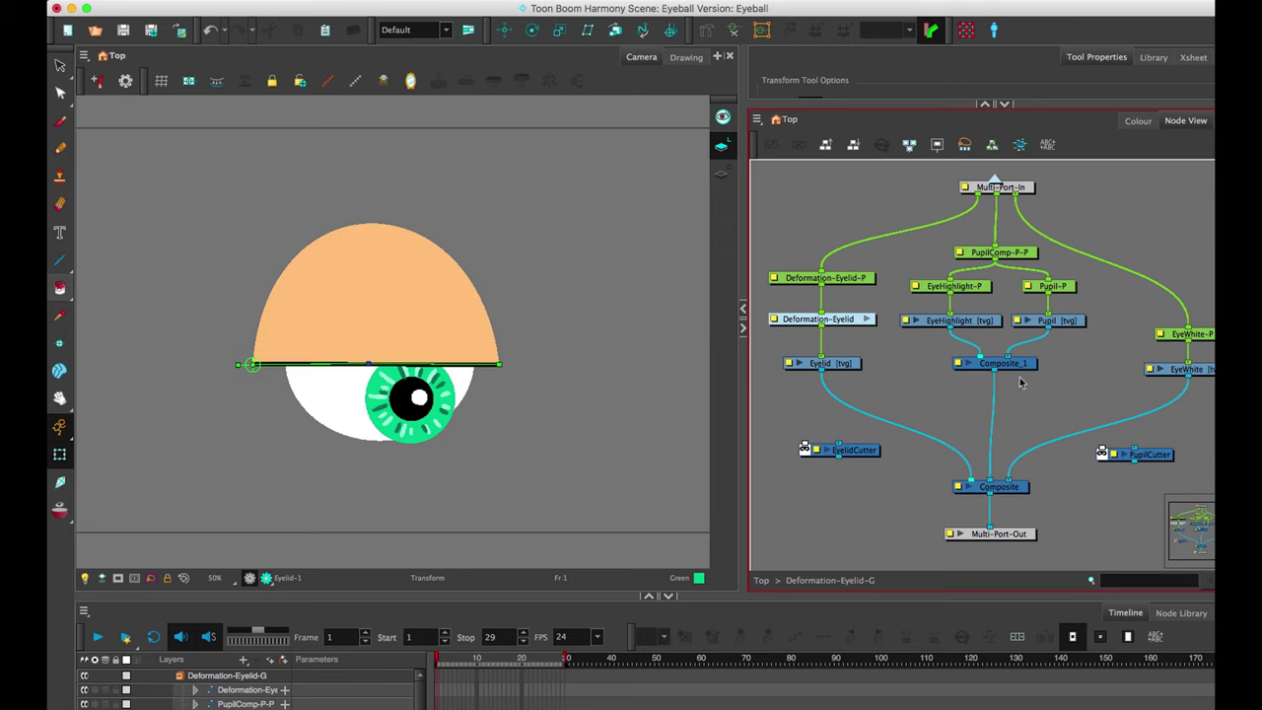
{"action": "left_click", "coordinate": [854, 282]}
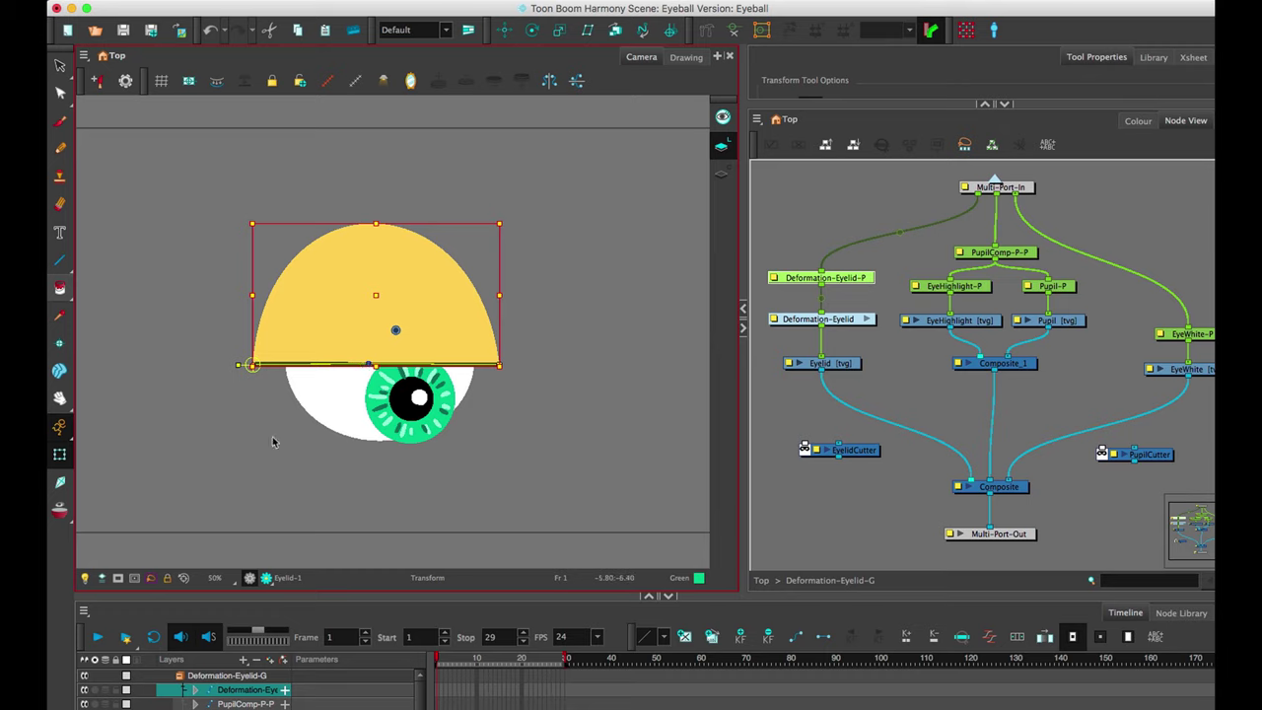
Step: Drag the eyelid deformer points and handles so the lower edge arches into a rounded dome
{"action": "left_click", "coordinate": [368, 365]}
{"action": "left_click_drag", "start_coordinate": [369, 365], "coordinate": [360, 390]}
{"action": "left_click_drag", "start_coordinate": [237, 364], "coordinate": [242, 360]}
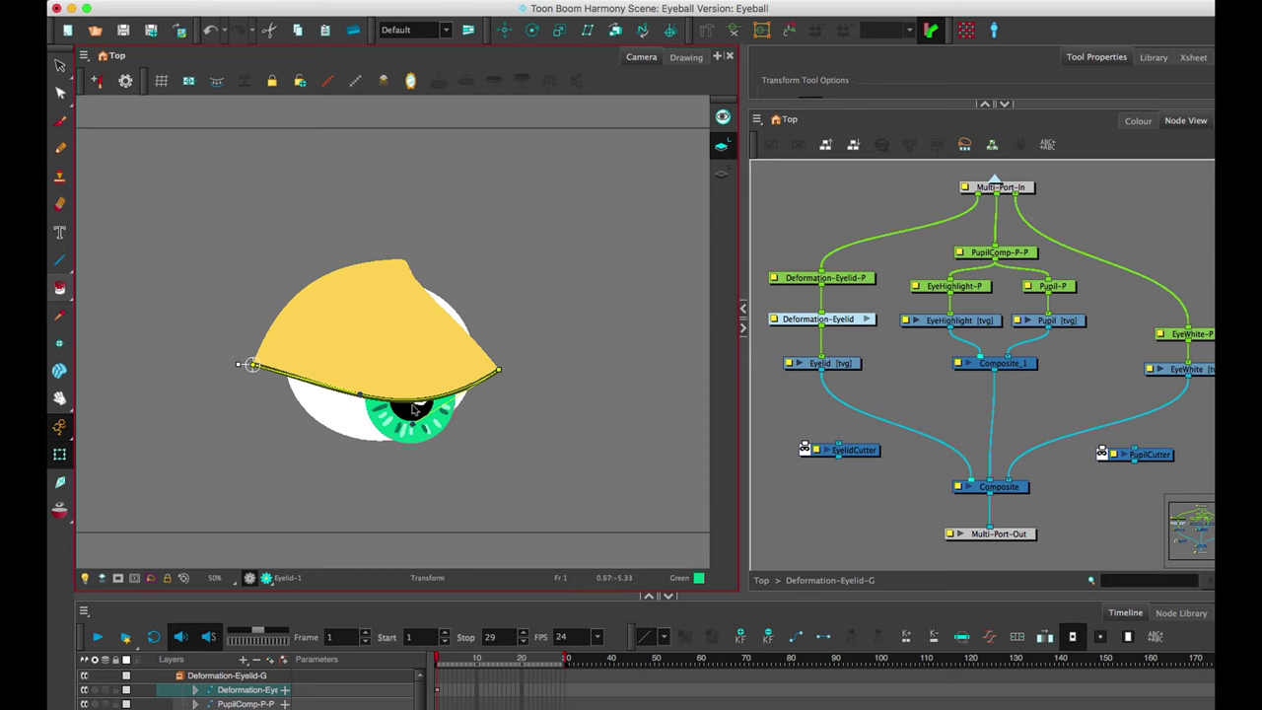
{"action": "left_click_drag", "start_coordinate": [414, 414], "coordinate": [403, 319]}
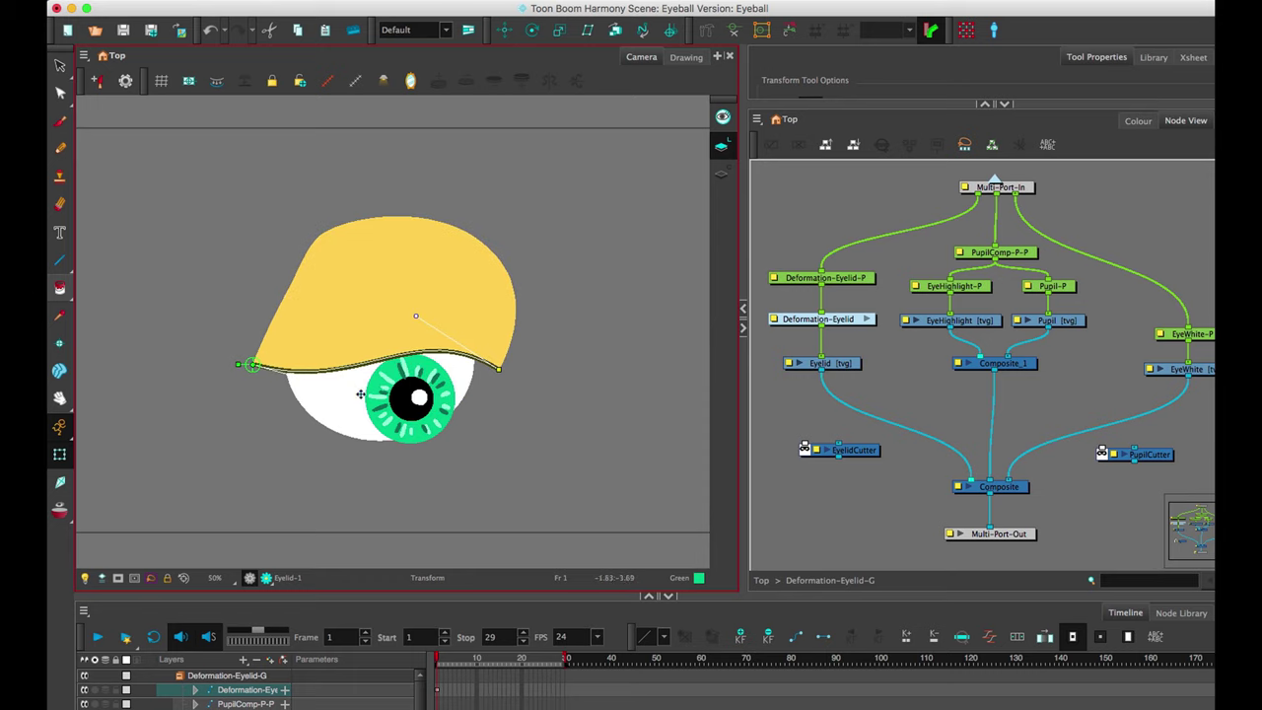
{"action": "left_click_drag", "start_coordinate": [359, 378], "coordinate": [345, 331]}
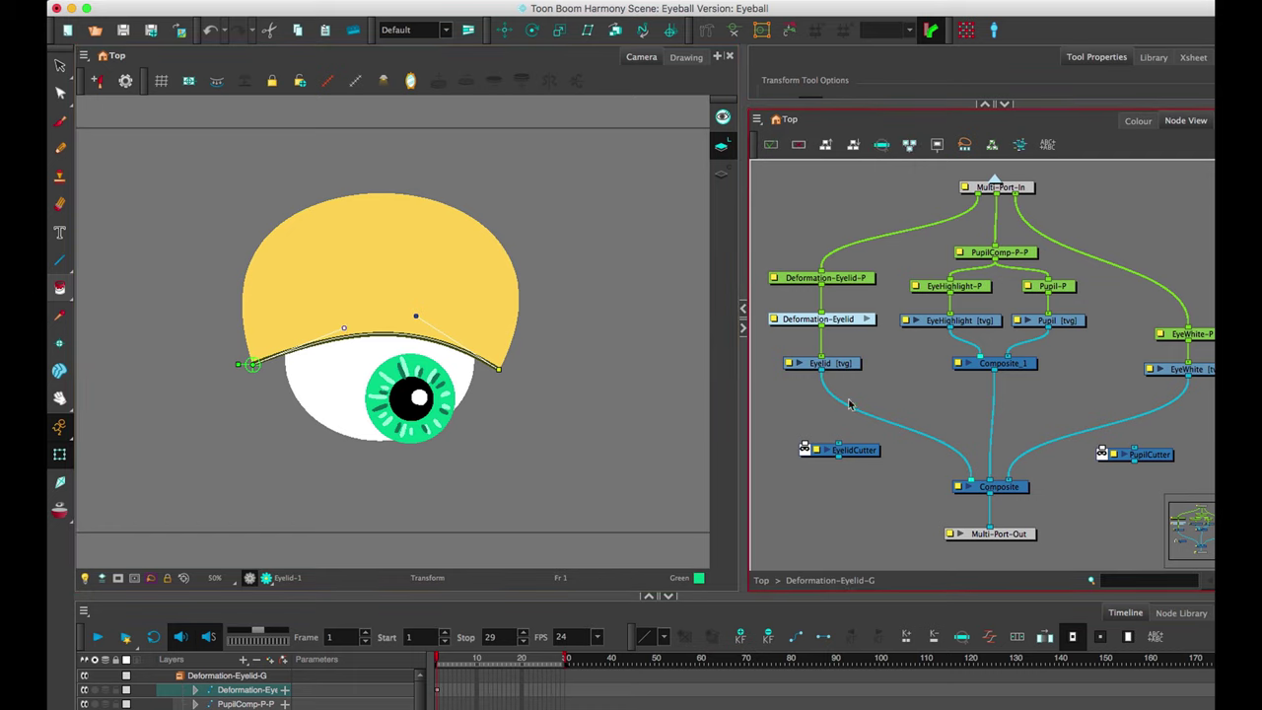
Step: Inspect the Eyelid and Pupil nodes, then nudge the EyeHighlight peg slightly up-left in the pupil
{"action": "left_click", "coordinate": [841, 364]}
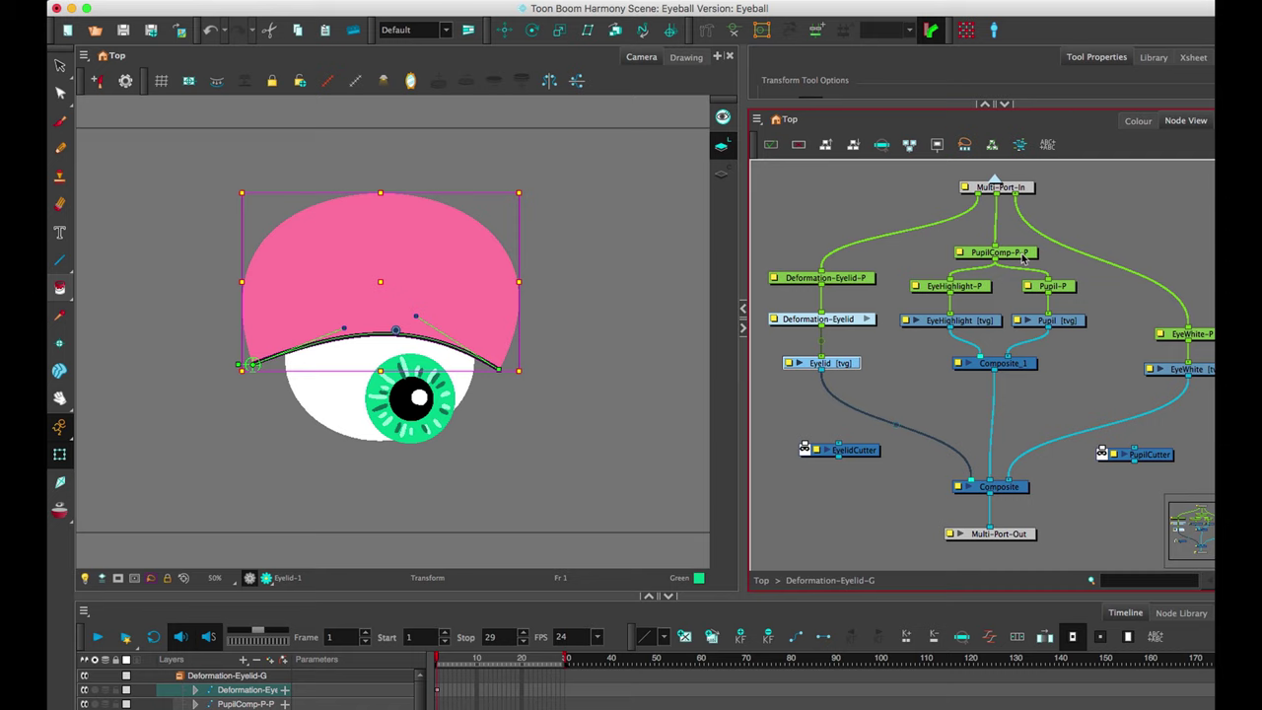
{"action": "left_click", "coordinate": [1064, 325]}
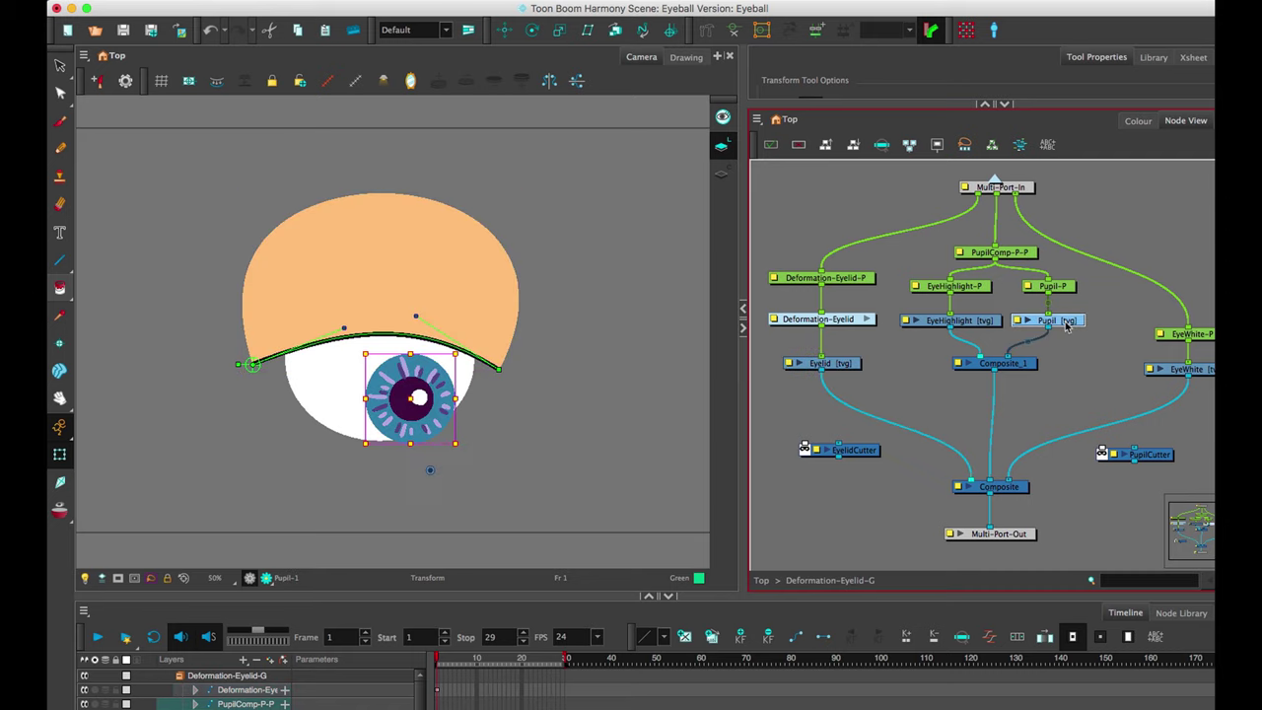
{"action": "left_click", "coordinate": [1061, 290]}
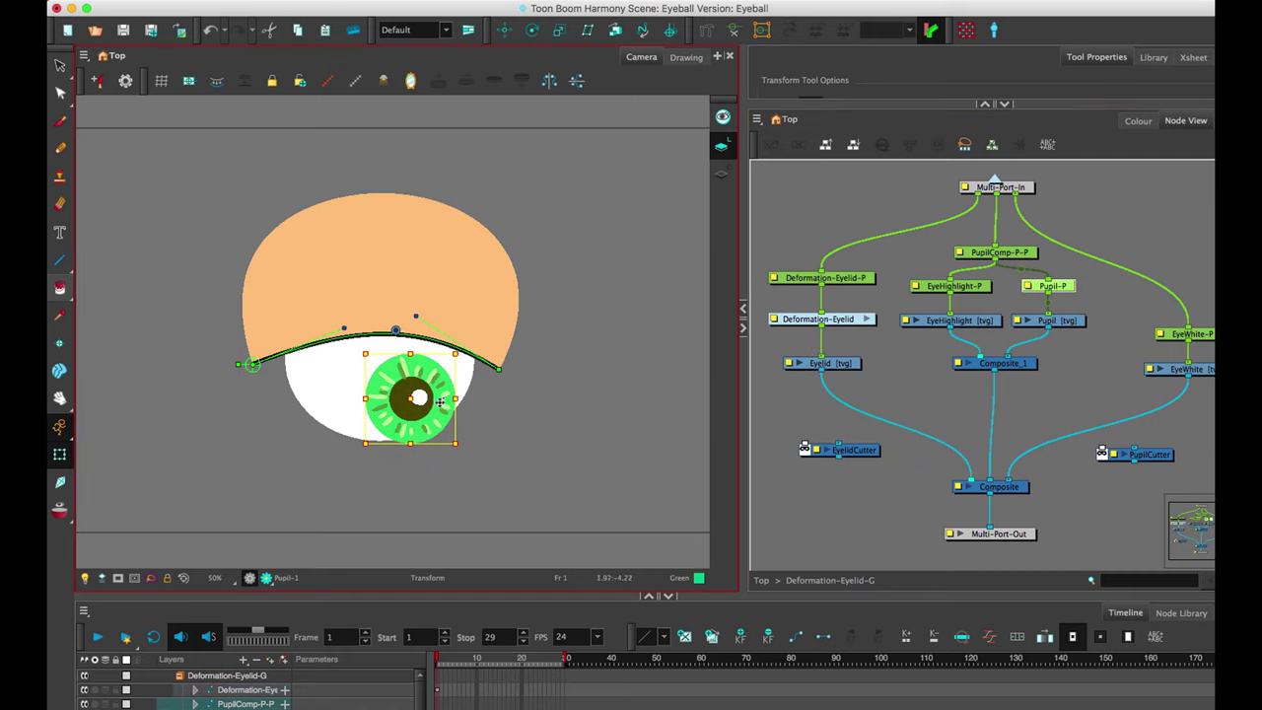
{"action": "left_click", "coordinate": [967, 288]}
{"action": "mouse_move", "coordinate": [395, 330]}
{"action": "left_mouse_down"}
{"action": "mouse_move", "coordinate": [364, 310]}
{"action": "mouse_move", "coordinate": [382, 345]}
{"action": "mouse_move", "coordinate": [387, 316]}
{"action": "mouse_move", "coordinate": [394, 330]}
{"action": "left_mouse_up"}
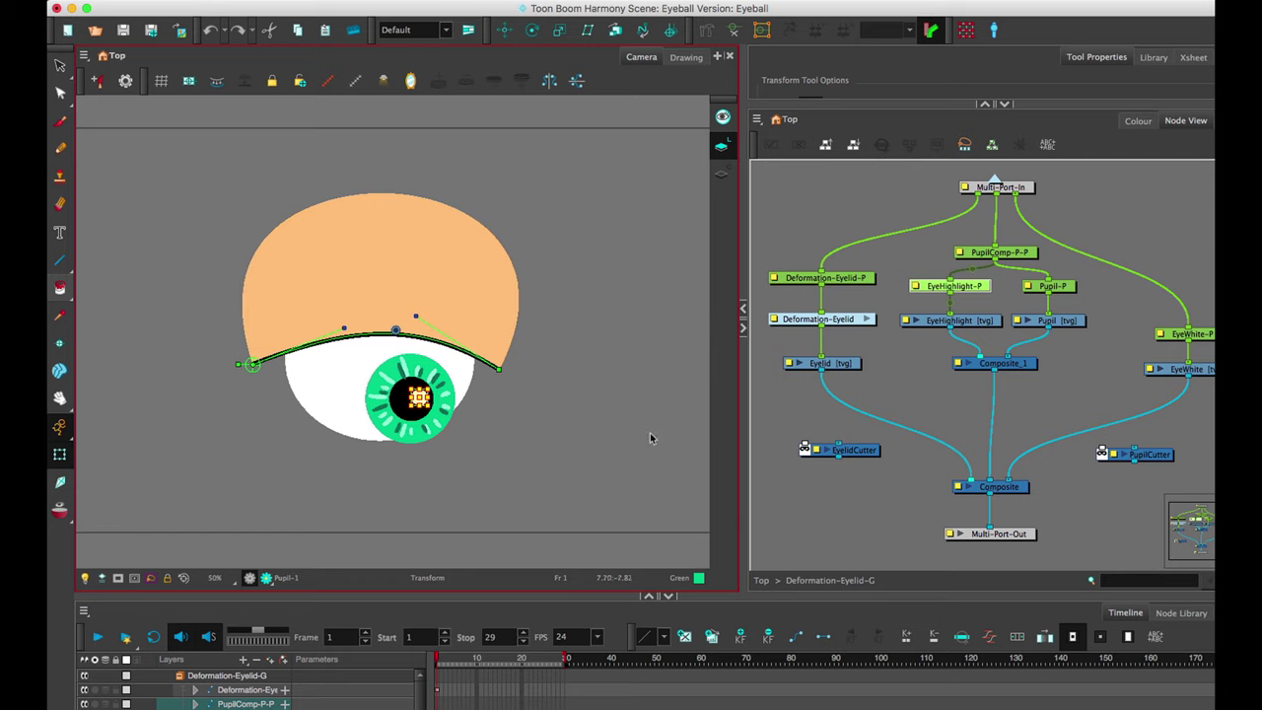
Step: Reposition the Composite_1 node in the Node View, down and back up
{"action": "left_click", "coordinate": [1067, 287]}
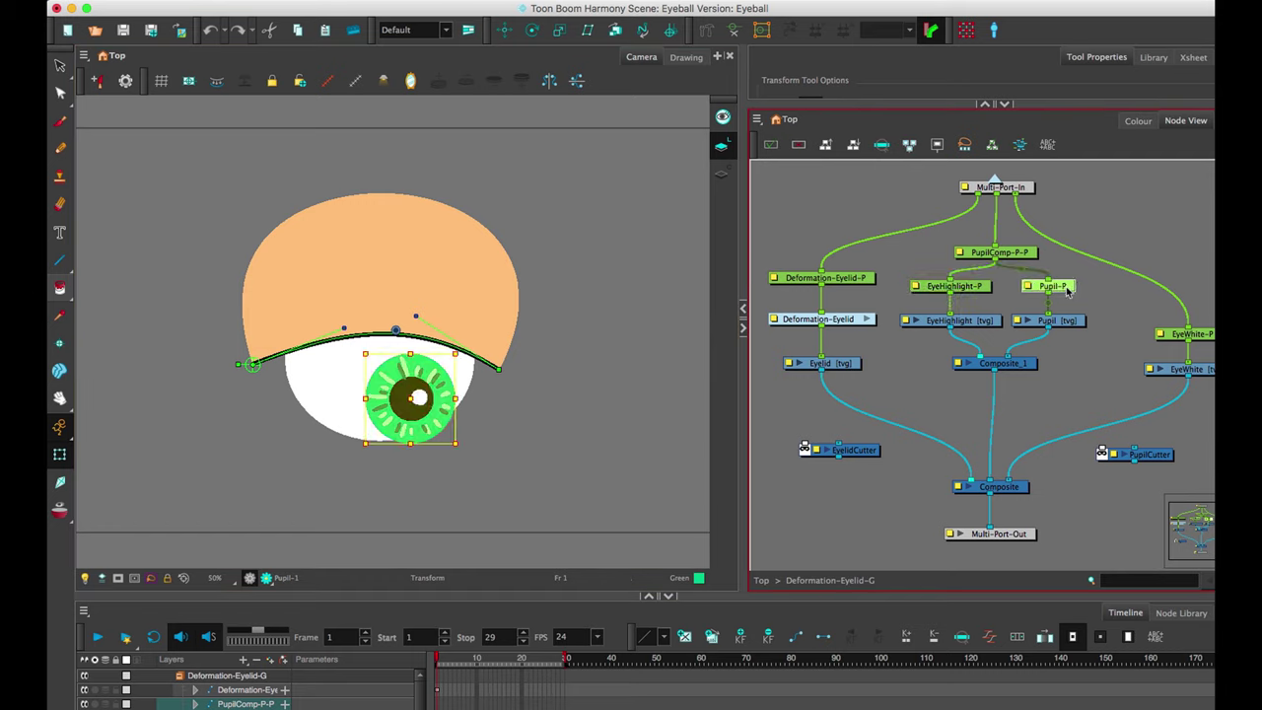
{"action": "left_click_drag", "start_coordinate": [1010, 367], "coordinate": [1010, 385]}
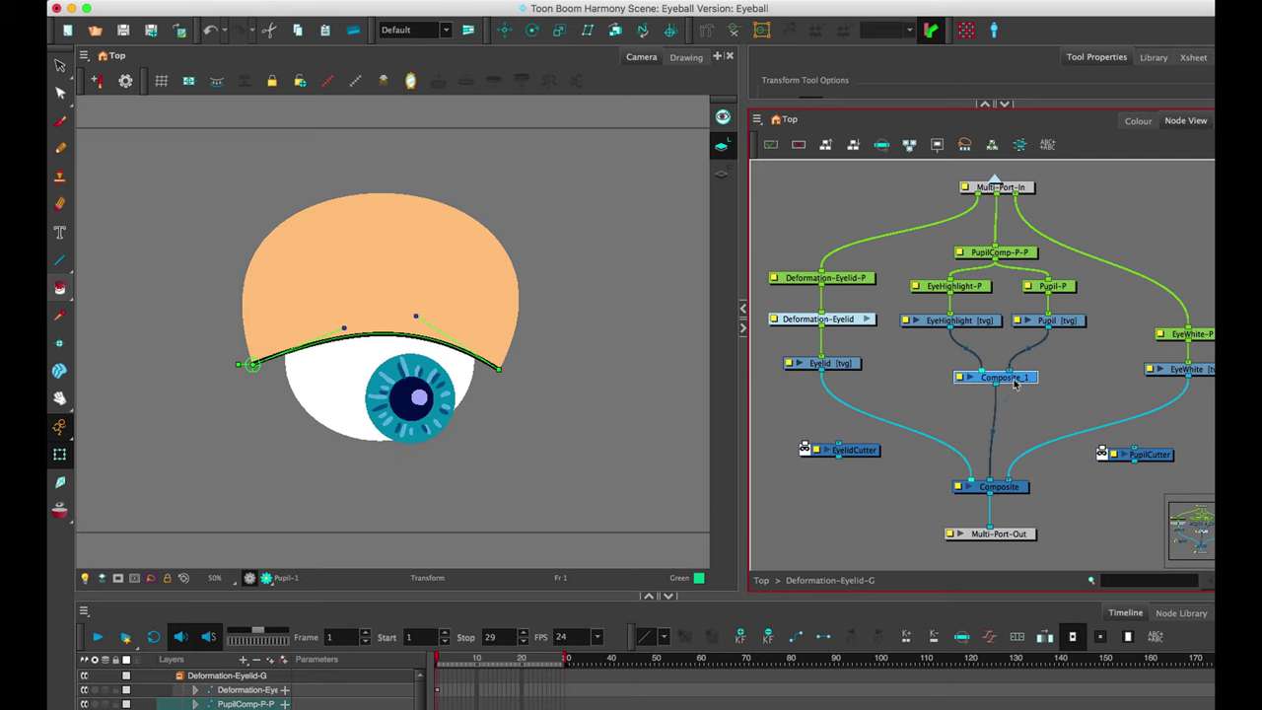
{"action": "left_click_drag", "start_coordinate": [1021, 379], "coordinate": [1015, 366]}
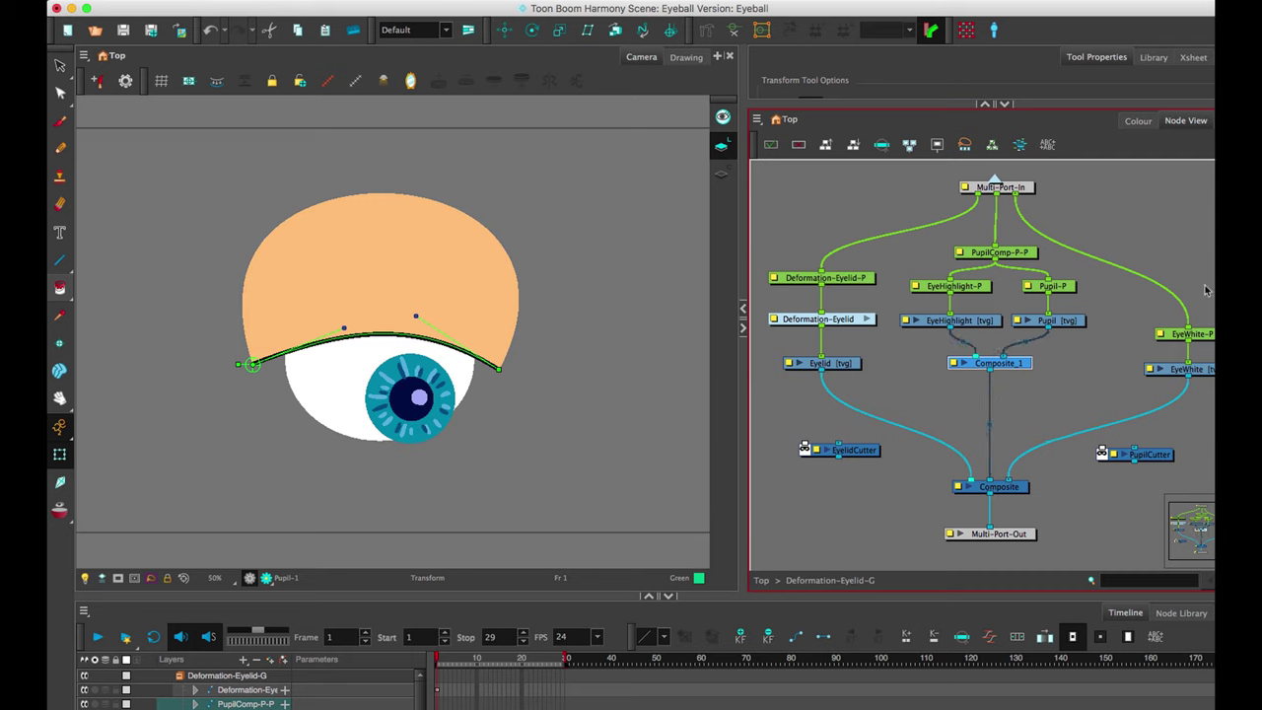
{"action": "left_click", "coordinate": [1204, 335]}
{"action": "left_click", "coordinate": [1206, 371]}
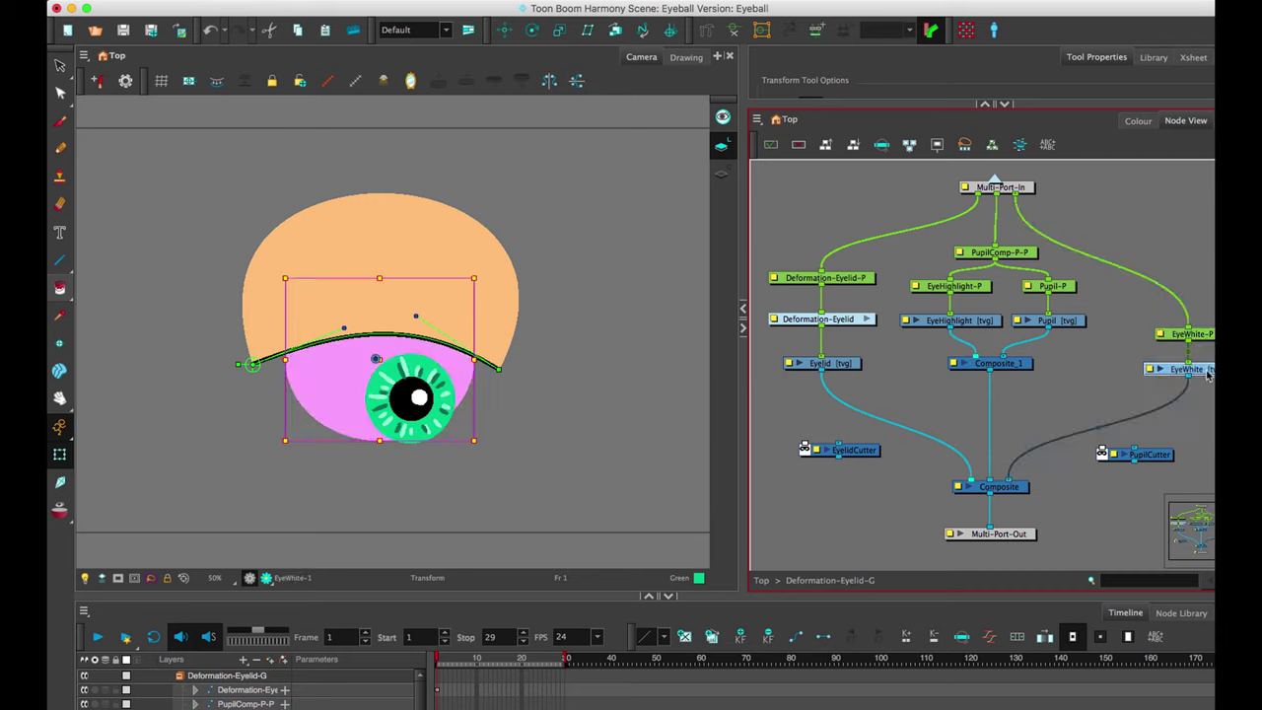
{"action": "left_click", "coordinate": [1208, 336]}
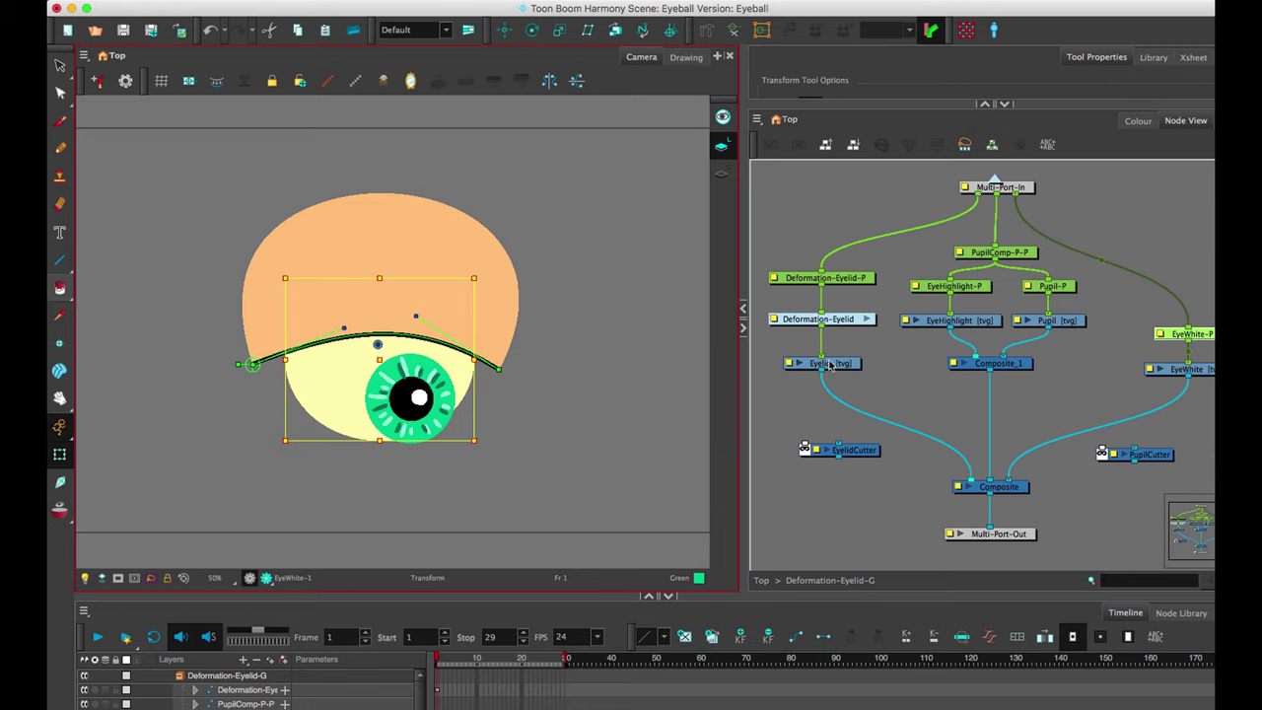
Step: Insert PupilCutter between Composite_1 and Composite, with EyeWhite wired into its matte port
{"action": "left_click", "coordinate": [1168, 460]}
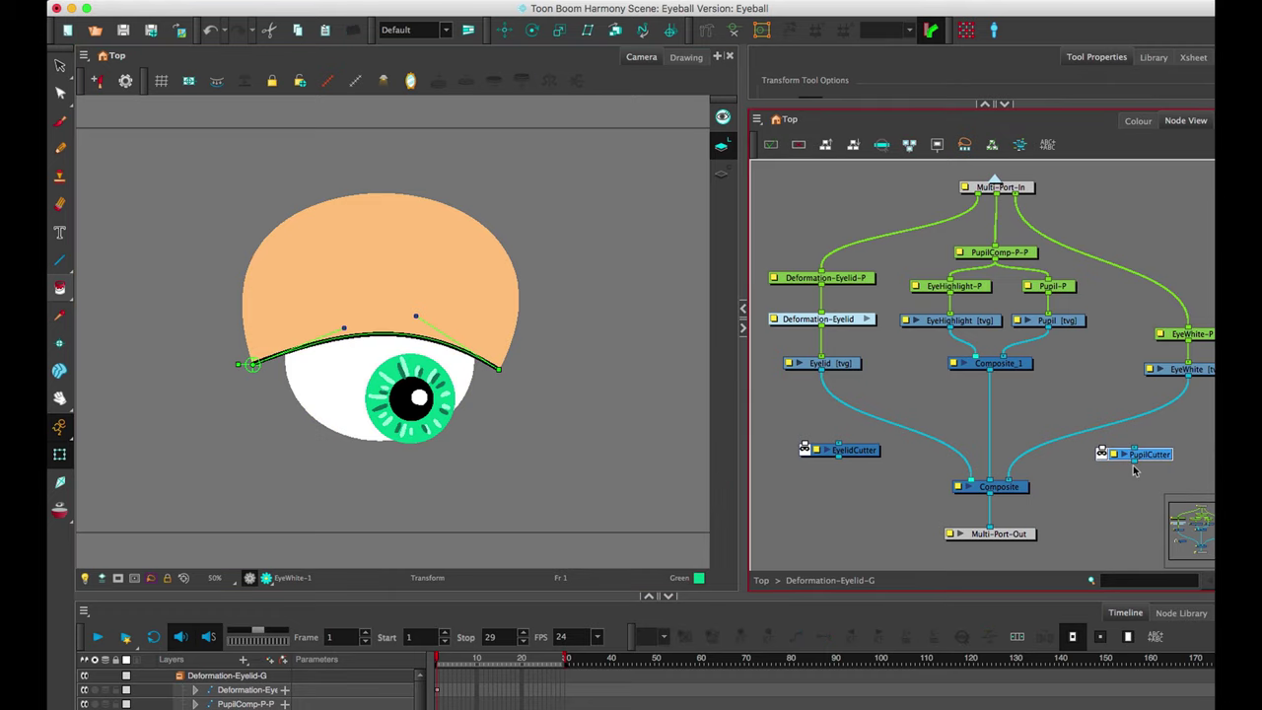
{"action": "left_click_drag", "start_coordinate": [1166, 459], "coordinate": [1093, 417]}
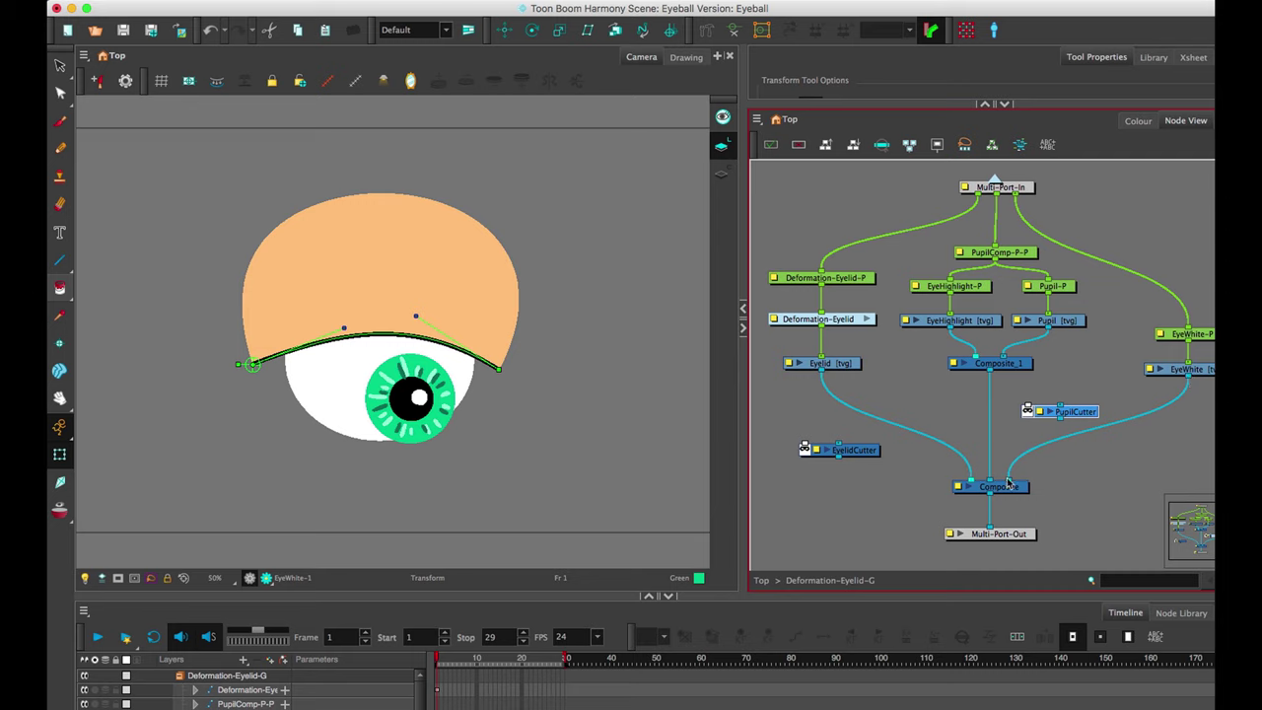
{"action": "left_click_drag", "start_coordinate": [1193, 382], "coordinate": [996, 481]}
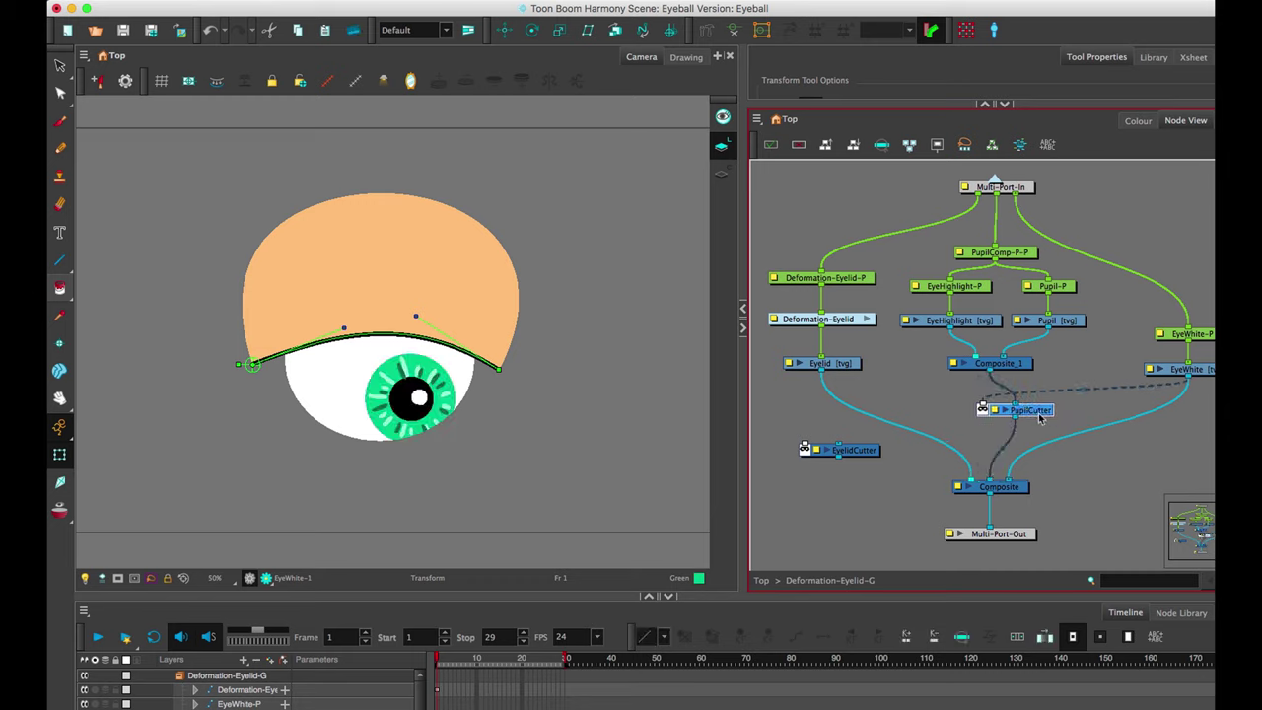
Step: Move PupilComp-P to the eye's right corner to test the cut, undo a stray move, and lower PupilCutter slightly
{"action": "left_click", "coordinate": [1016, 250]}
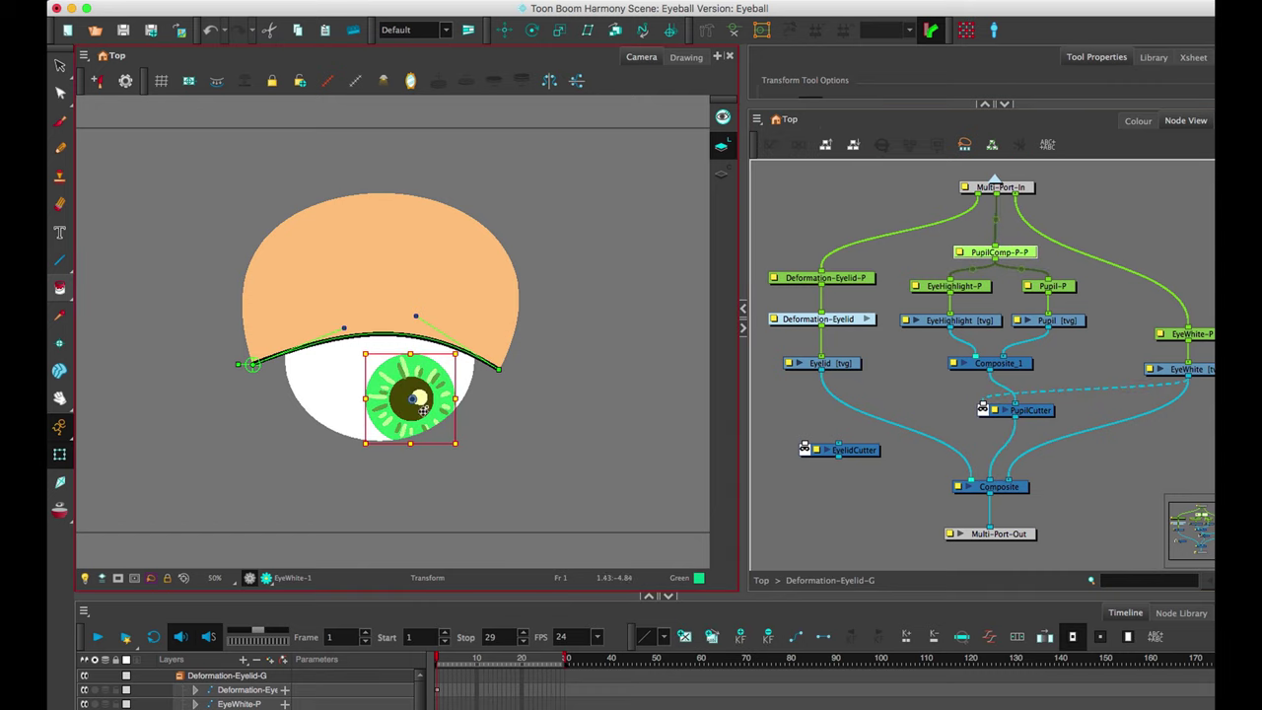
{"action": "mouse_move", "coordinate": [400, 401]}
{"action": "left_mouse_down"}
{"action": "mouse_move", "coordinate": [330, 387]}
{"action": "mouse_move", "coordinate": [366, 436]}
{"action": "mouse_move", "coordinate": [455, 414]}
{"action": "mouse_move", "coordinate": [466, 377]}
{"action": "mouse_move", "coordinate": [490, 399]}
{"action": "mouse_move", "coordinate": [584, 404]}
{"action": "mouse_move", "coordinate": [479, 385]}
{"action": "mouse_move", "coordinate": [345, 408]}
{"action": "mouse_move", "coordinate": [317, 402]}
{"action": "mouse_move", "coordinate": [322, 385]}
{"action": "mouse_move", "coordinate": [465, 382]}
{"action": "mouse_move", "coordinate": [441, 368]}
{"action": "mouse_move", "coordinate": [438, 381]}
{"action": "mouse_move", "coordinate": [325, 380]}
{"action": "left_mouse_up"}
{"action": "left_click", "coordinate": [456, 371]}
{"action": "left_click", "coordinate": [450, 381]}
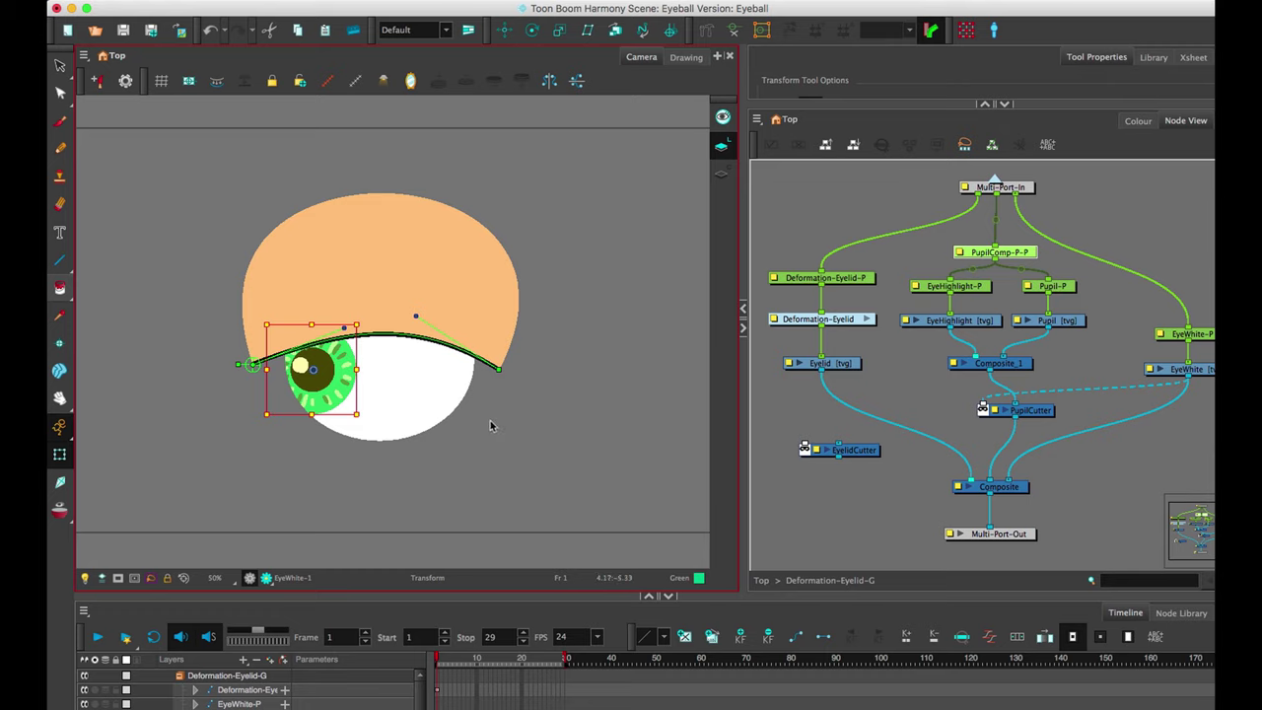
{"action": "key", "text": "super+z"}
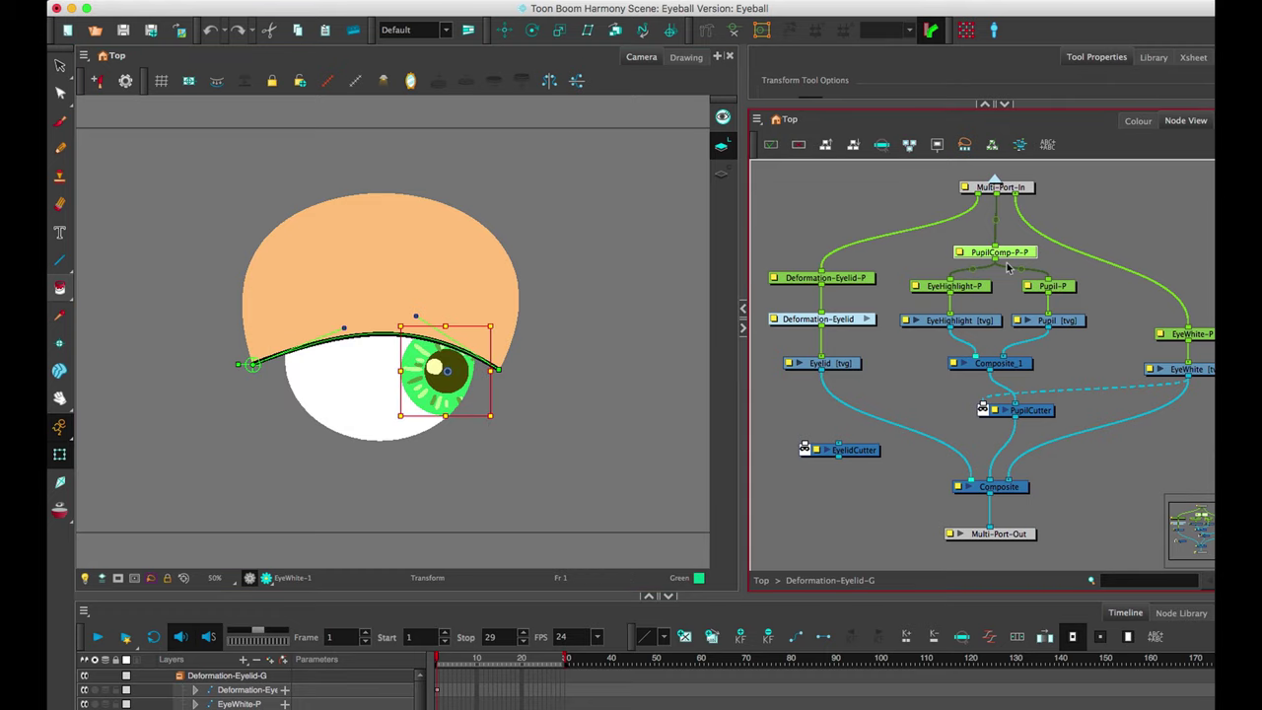
{"action": "left_click_drag", "start_coordinate": [1046, 418], "coordinate": [1045, 426]}
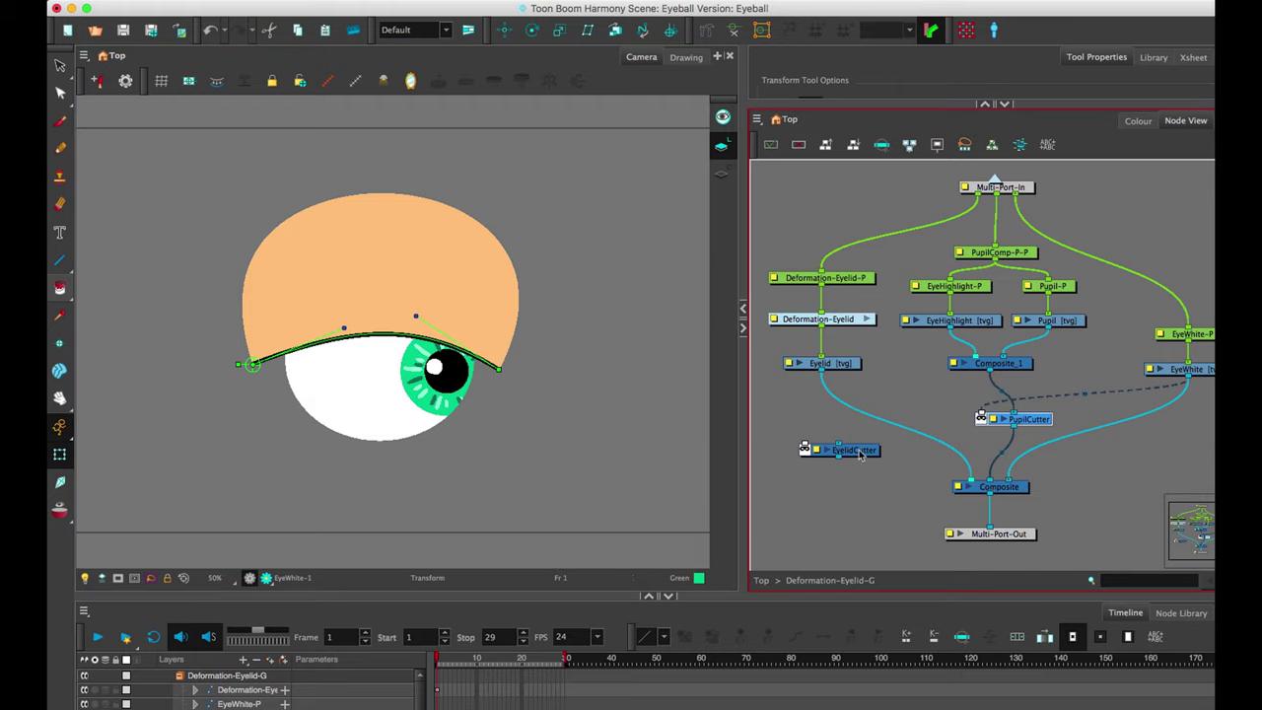
Step: Wire EyeWhite into EyelidCutter's matte port and Eyelid into its input
{"action": "left_click_drag", "start_coordinate": [863, 454], "coordinate": [865, 444]}
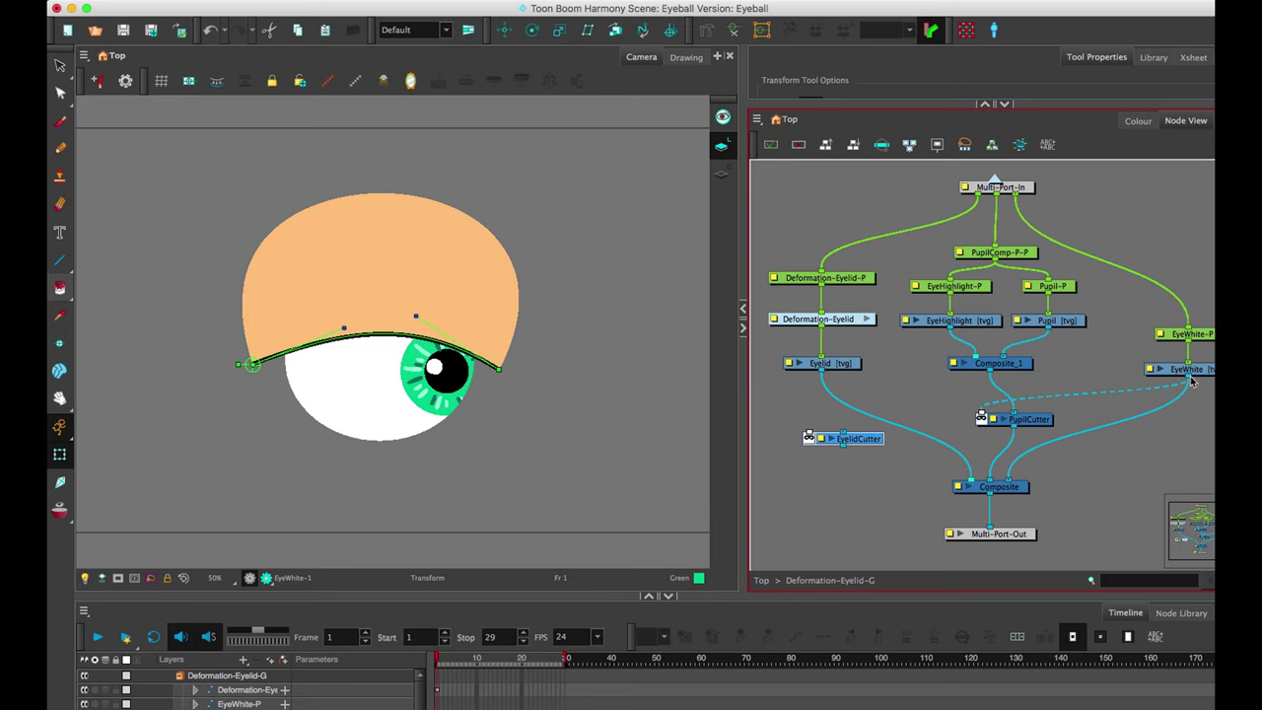
{"action": "left_click_drag", "start_coordinate": [1191, 382], "coordinate": [1131, 389]}
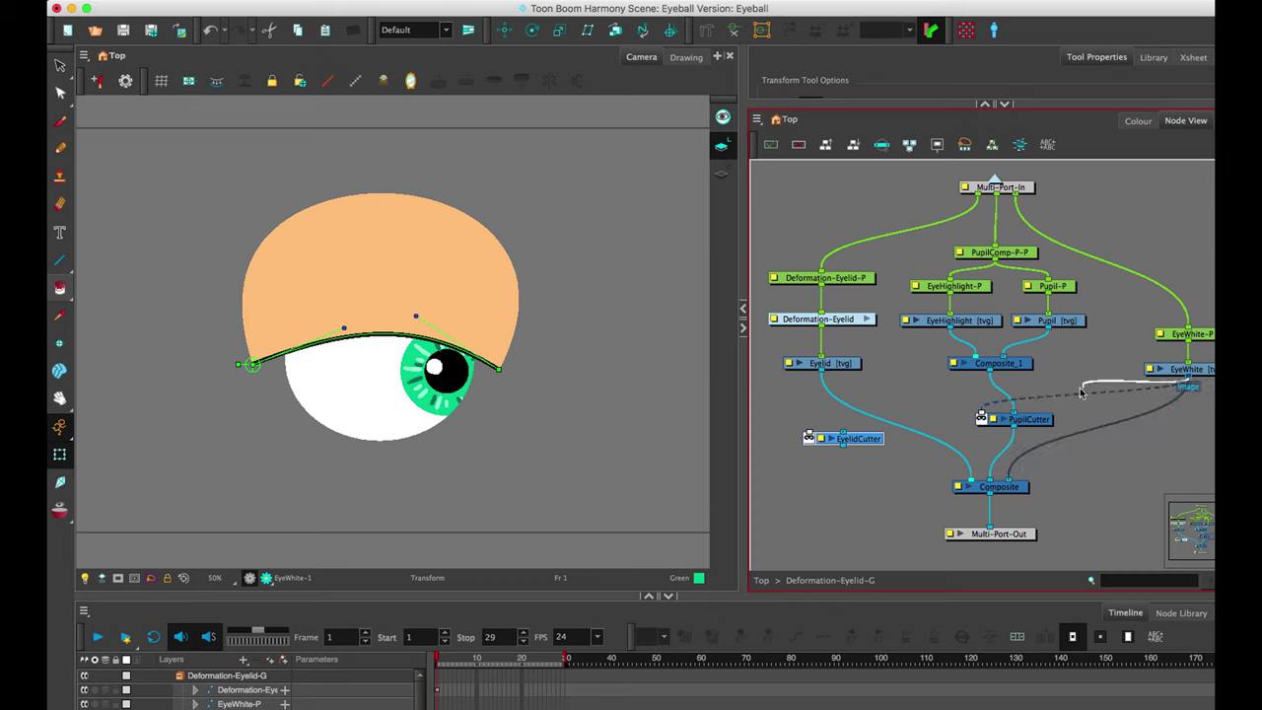
{"action": "left_click_drag", "start_coordinate": [1081, 392], "coordinate": [835, 425]}
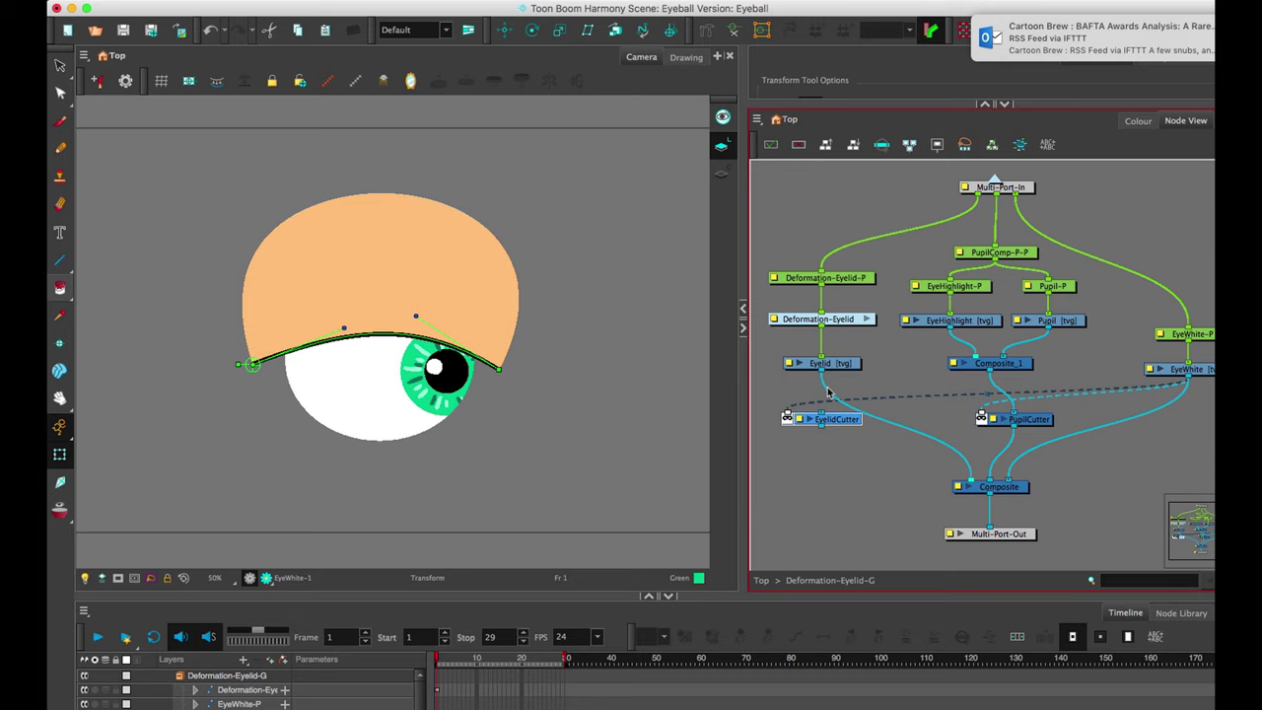
{"action": "left_click_drag", "start_coordinate": [821, 375], "coordinate": [971, 481]}
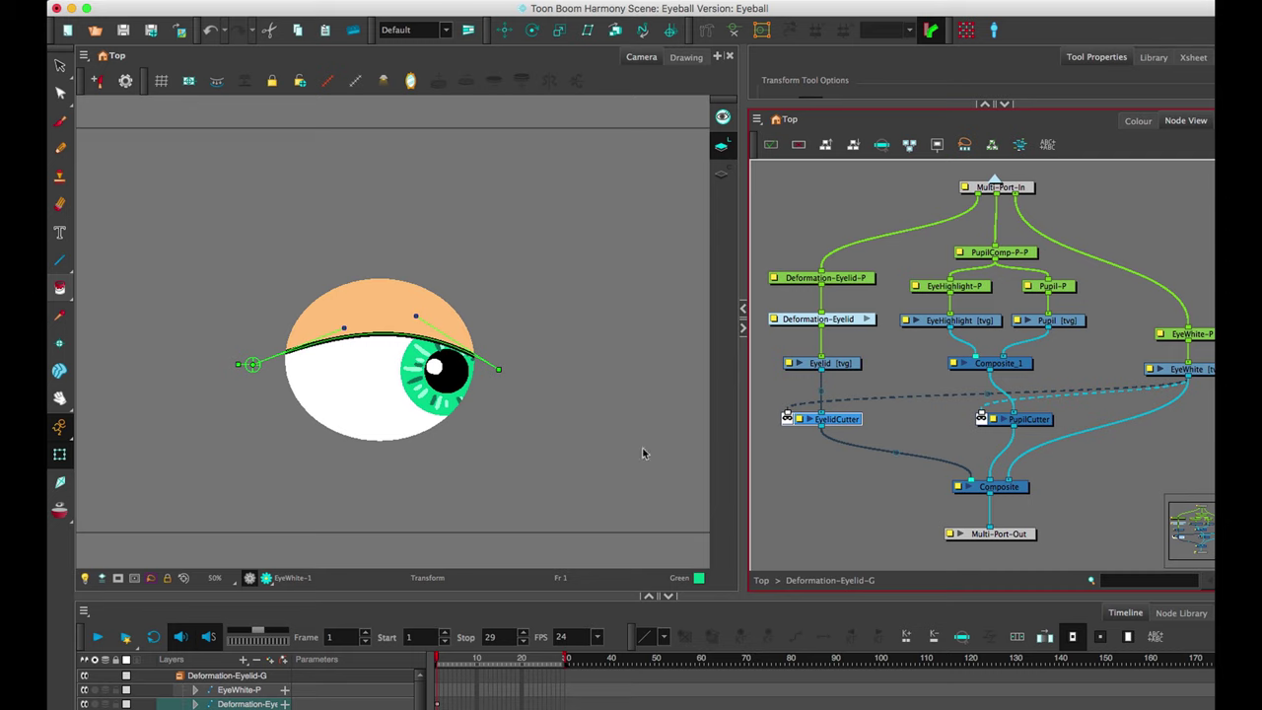
Step: Drag the eyelid deformer points and curve handles down so the lid nearly closes
{"action": "left_click_drag", "start_coordinate": [343, 327], "coordinate": [358, 392]}
{"action": "left_click_drag", "start_coordinate": [416, 318], "coordinate": [437, 252]}
{"action": "left_click_drag", "start_coordinate": [358, 390], "coordinate": [328, 384]}
{"action": "left_click_drag", "start_coordinate": [440, 259], "coordinate": [433, 311]}
Step: Select the eyelid deformation to raise the lid, and shift PupilCutter slightly down-left in the graph
{"action": "left_click", "coordinate": [375, 382]}
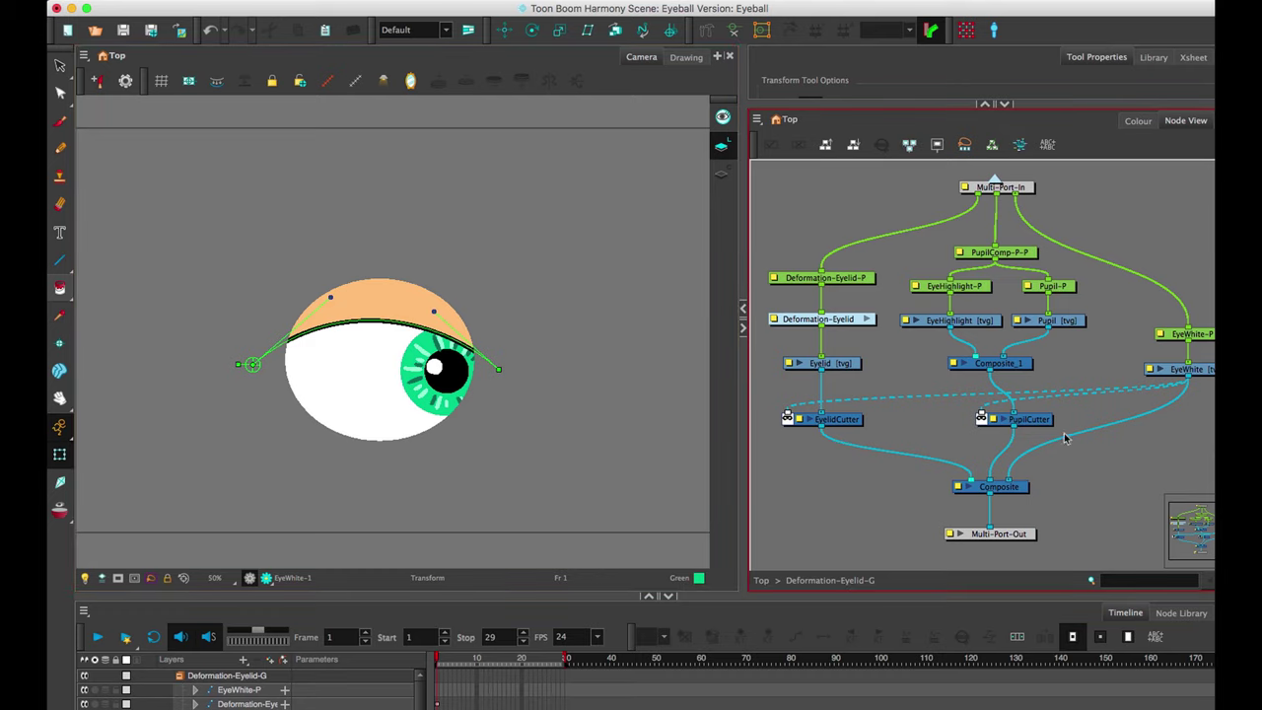
{"action": "left_click_drag", "start_coordinate": [1048, 426], "coordinate": [1036, 436]}
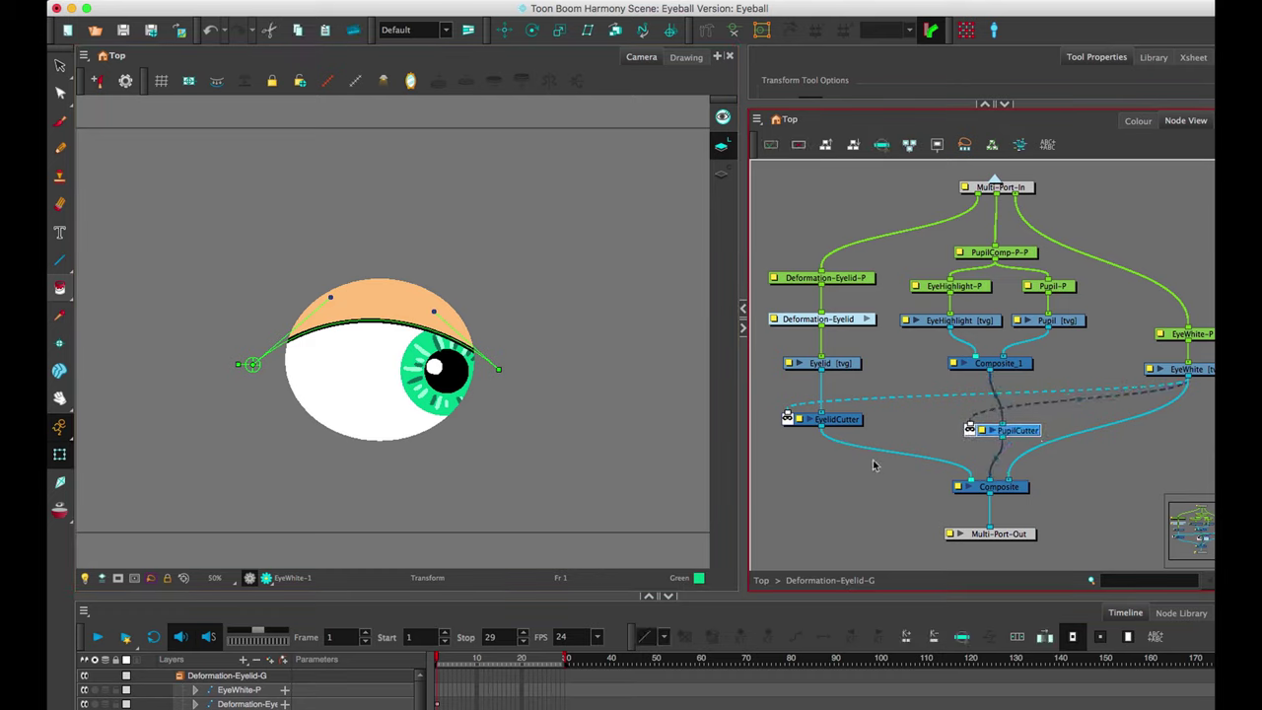